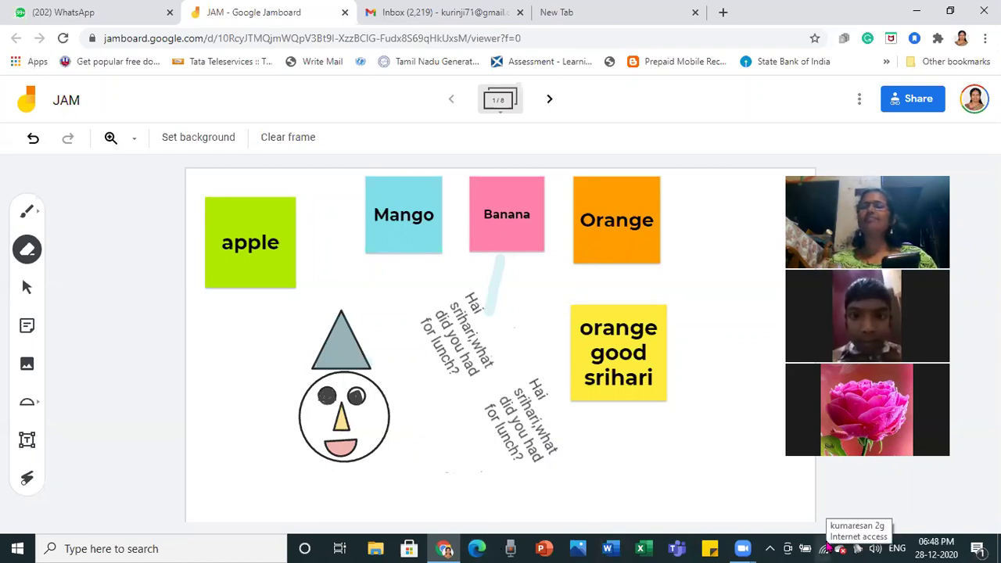
left_click(827, 547)
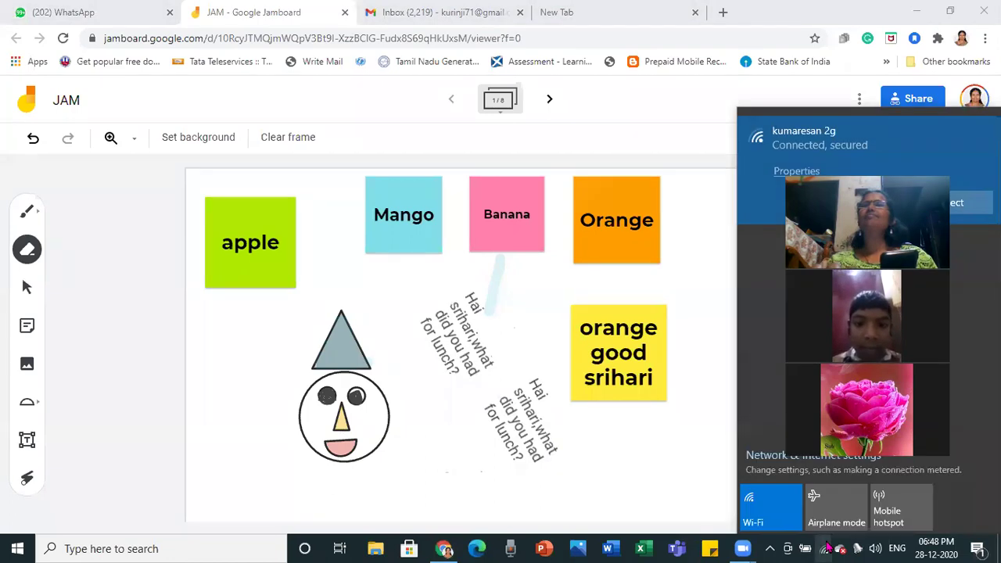
left_click(701, 459)
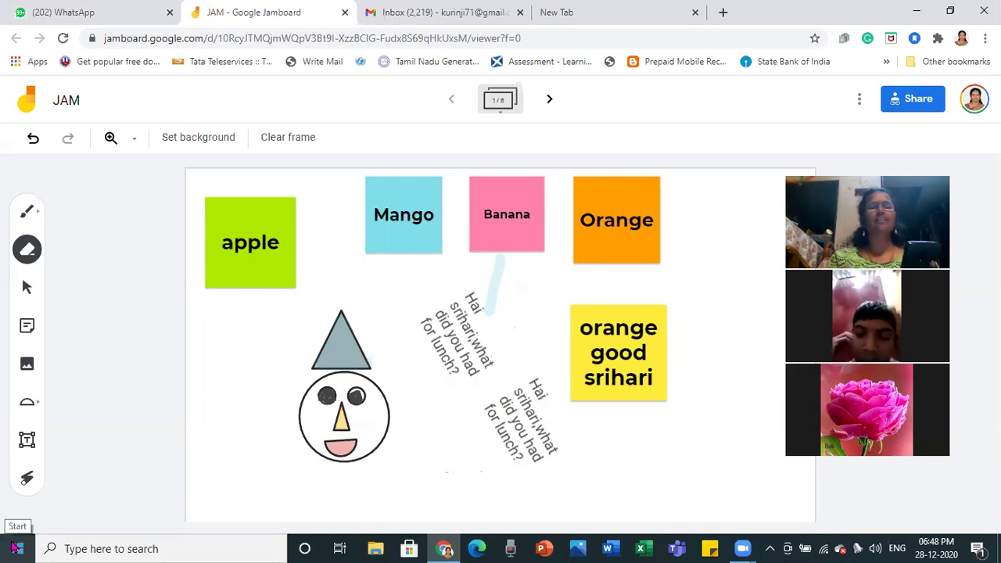
Search Windows for "system", open the Settings app from the results and go to its System category.
left_click(80, 549)
type("s")
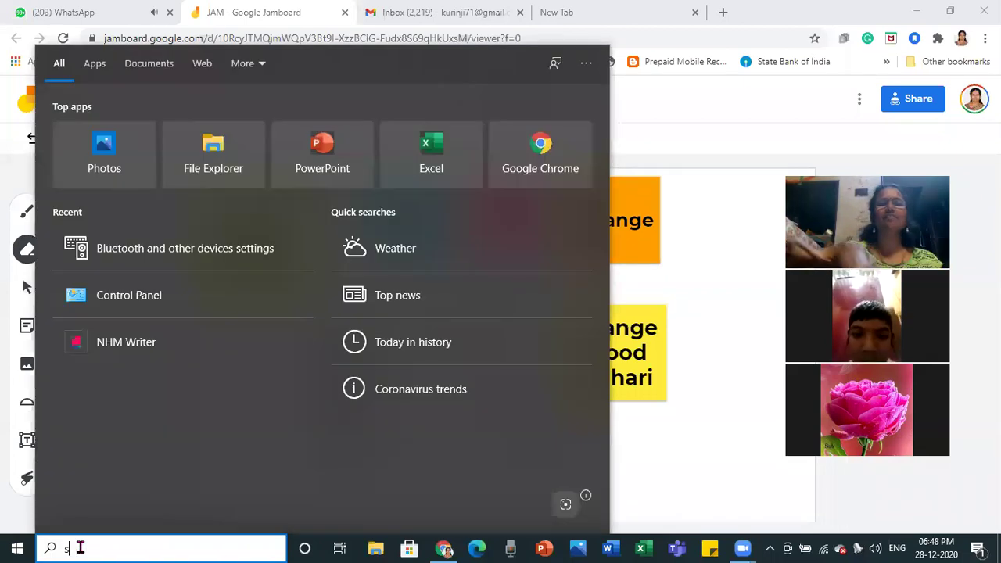
type("ystem")
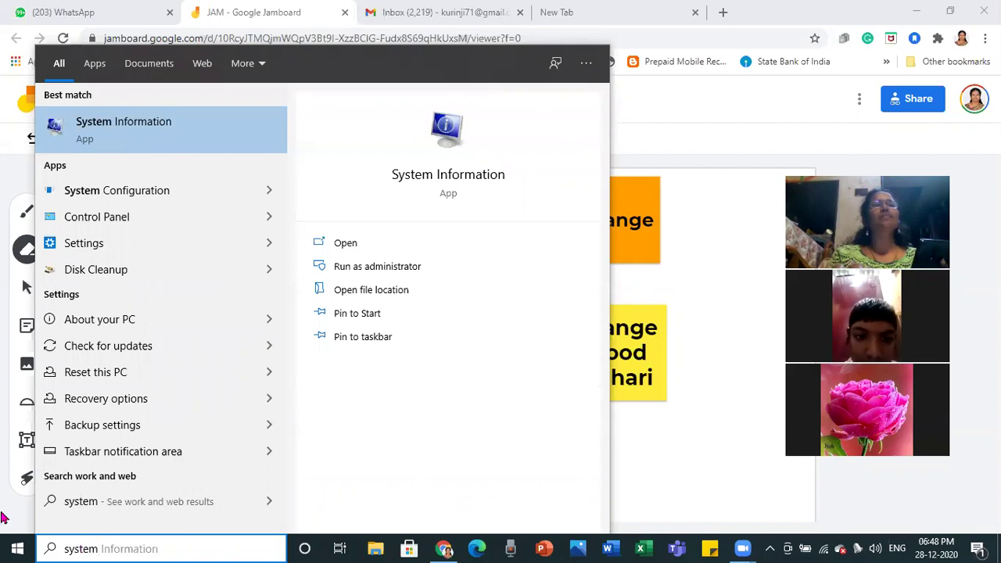
left_click(81, 244)
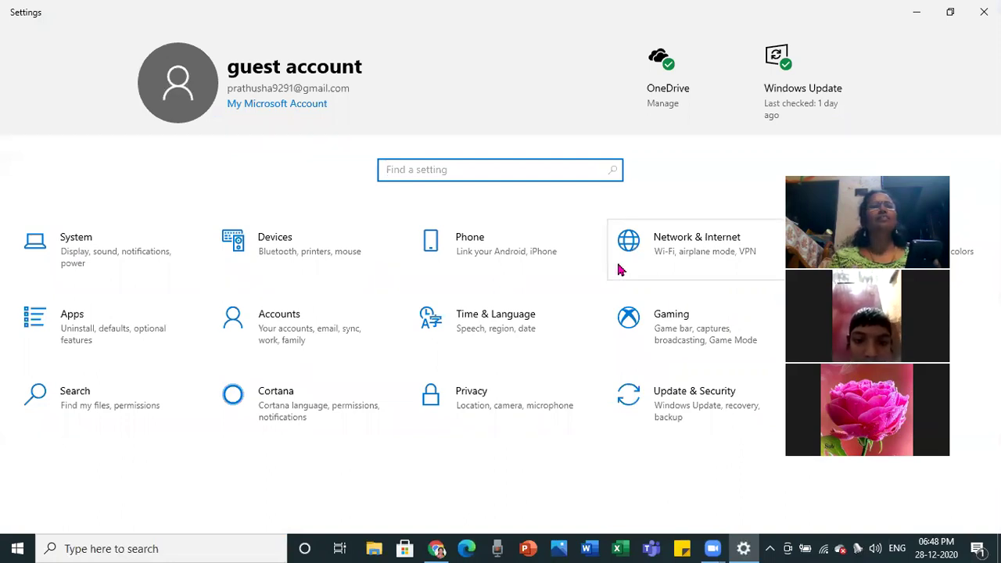
left_click(143, 258)
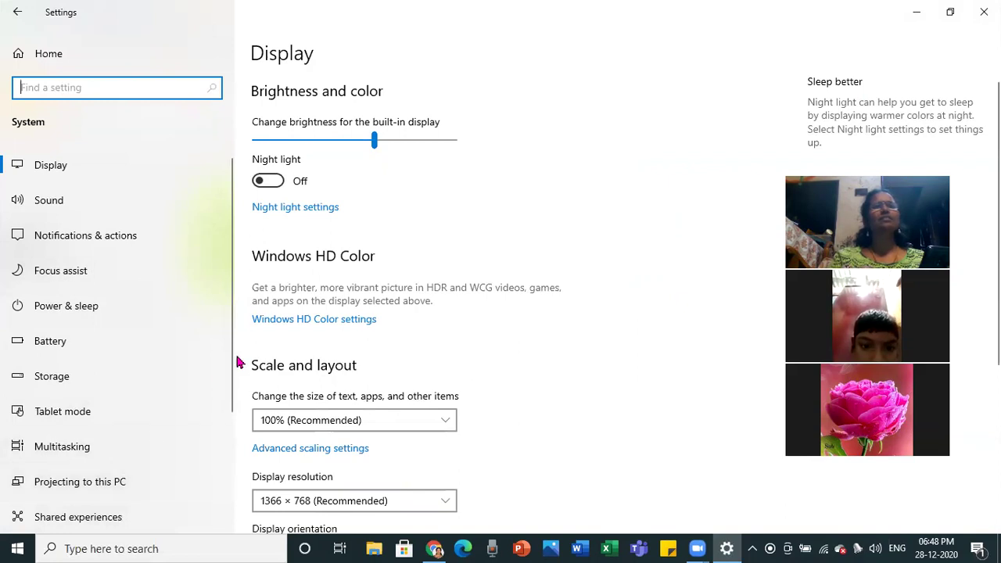
Open the Projecting to this PC settings and check the option for asking to project to this PC.
left_click_drag(233, 359, 231, 465)
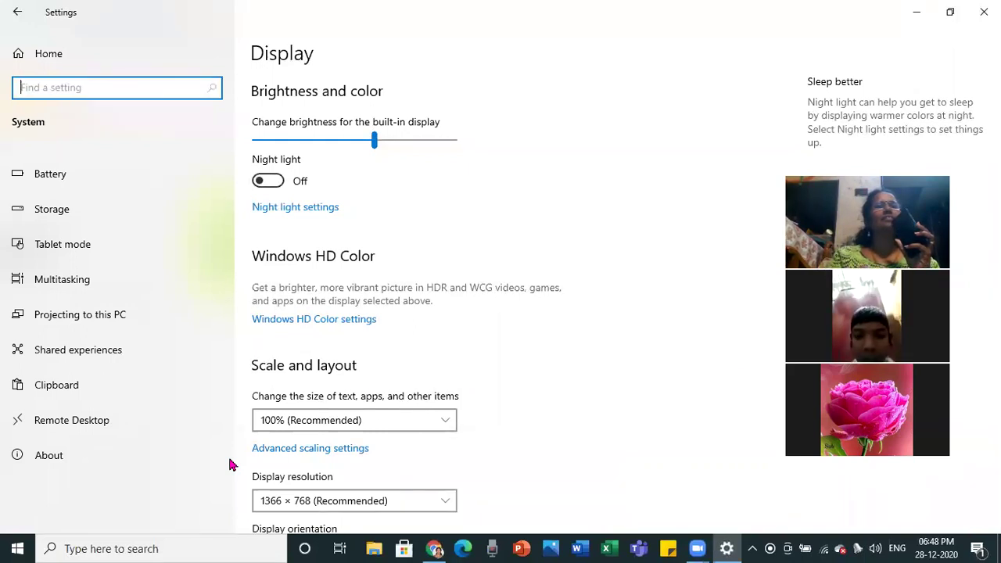
left_click(89, 330)
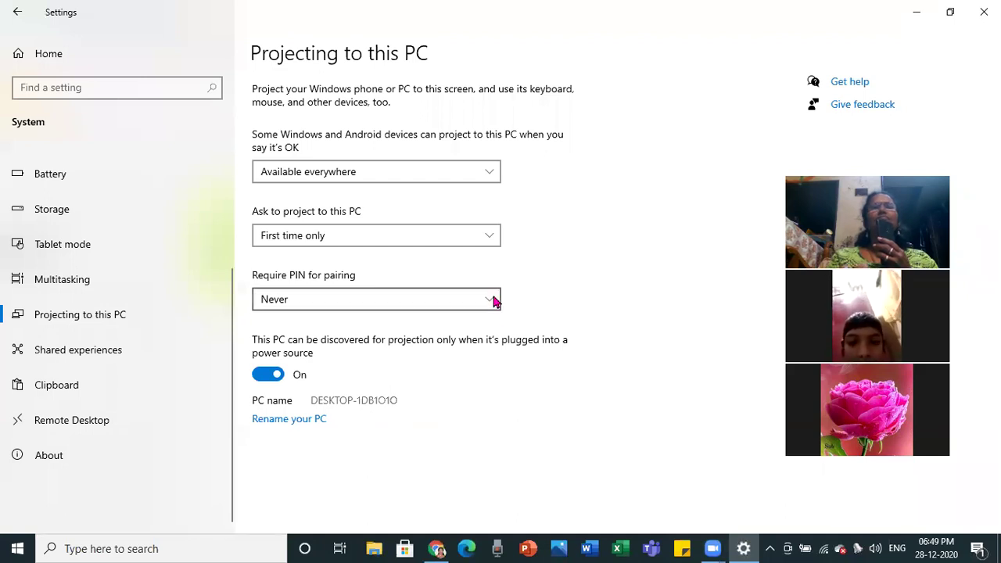
left_click(492, 238)
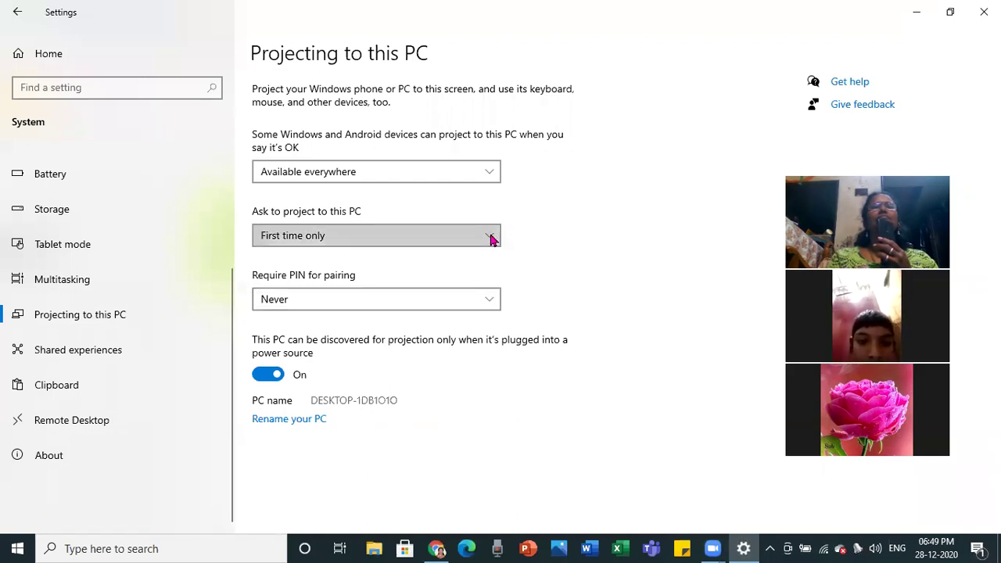
left_click(493, 237)
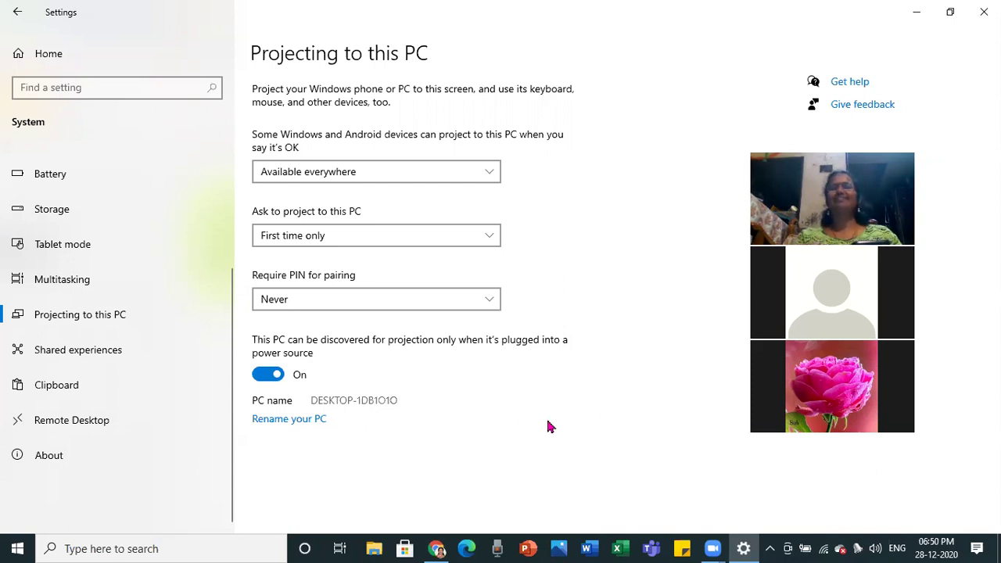
left_click(915, 13)
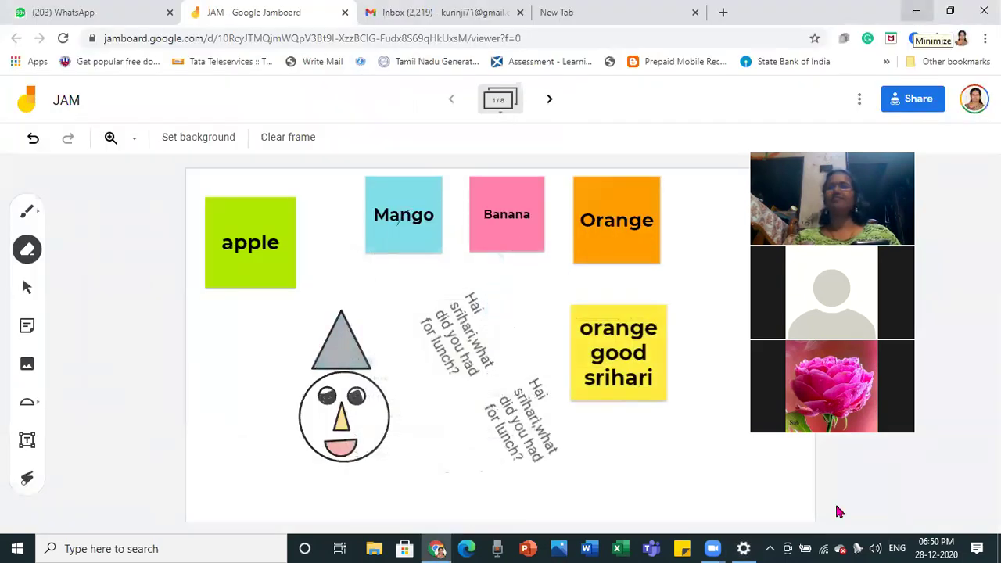
left_click(744, 548)
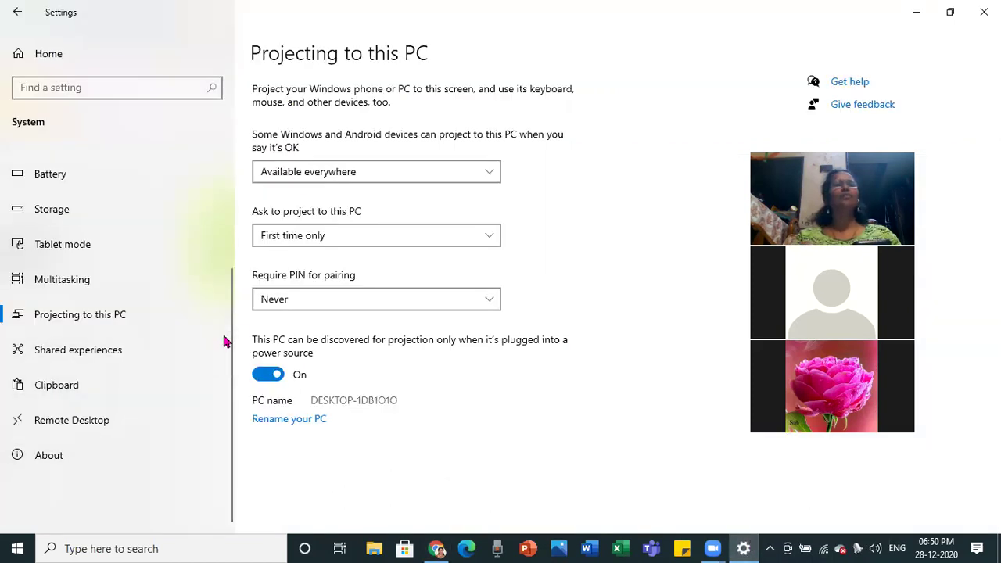
Go to the Display settings and run Detect under Multiple displays to look for another connected display.
left_click_drag(228, 335, 219, 182)
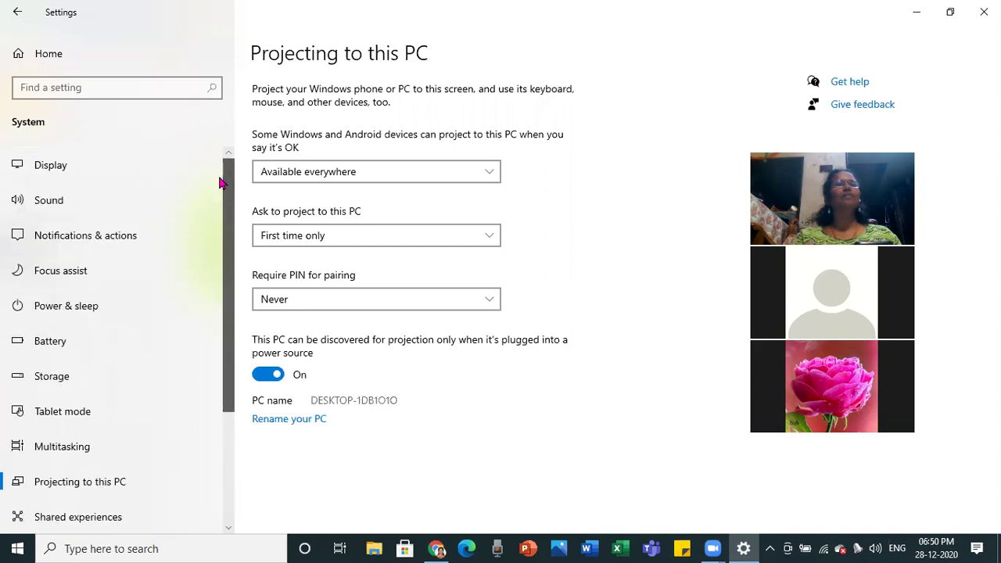
left_click(84, 165)
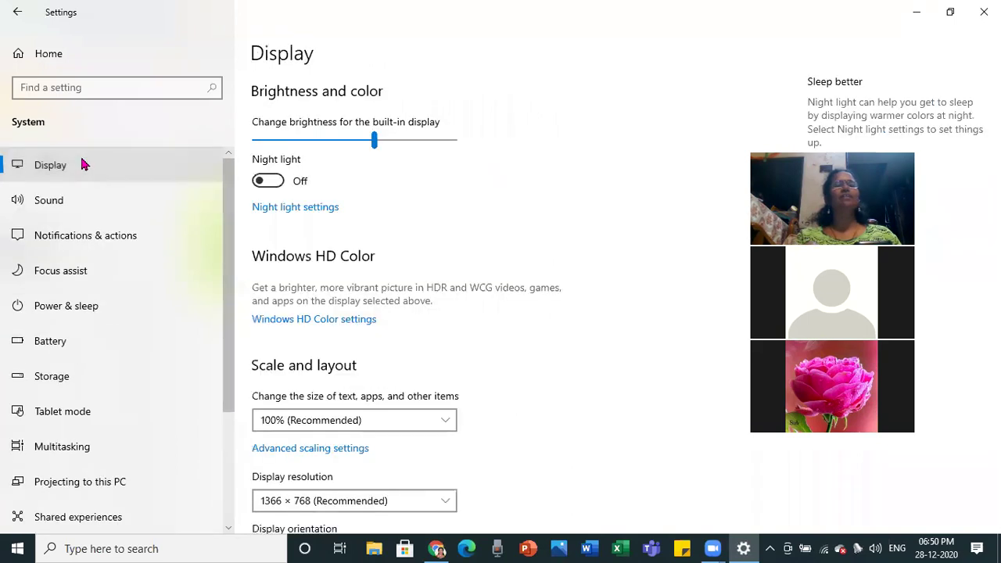
left_click(59, 168)
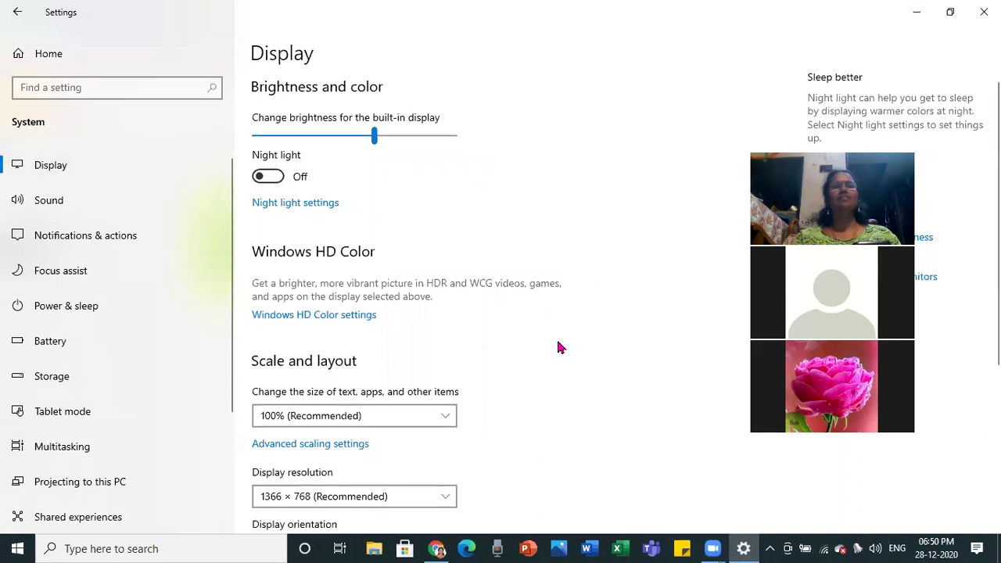
scroll(558, 346, "down", 3)
scroll(559, 347, "down", 3)
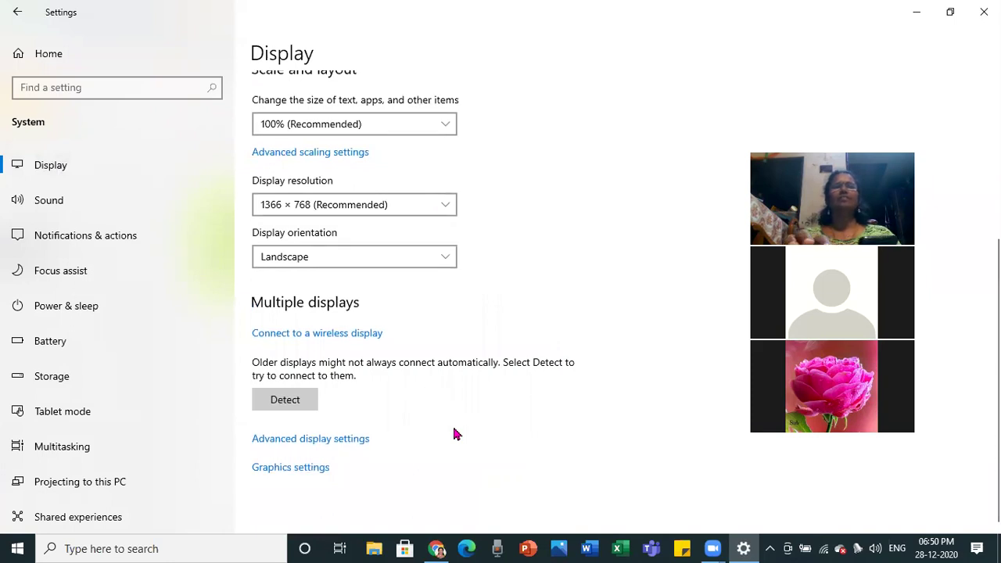
left_click(295, 405)
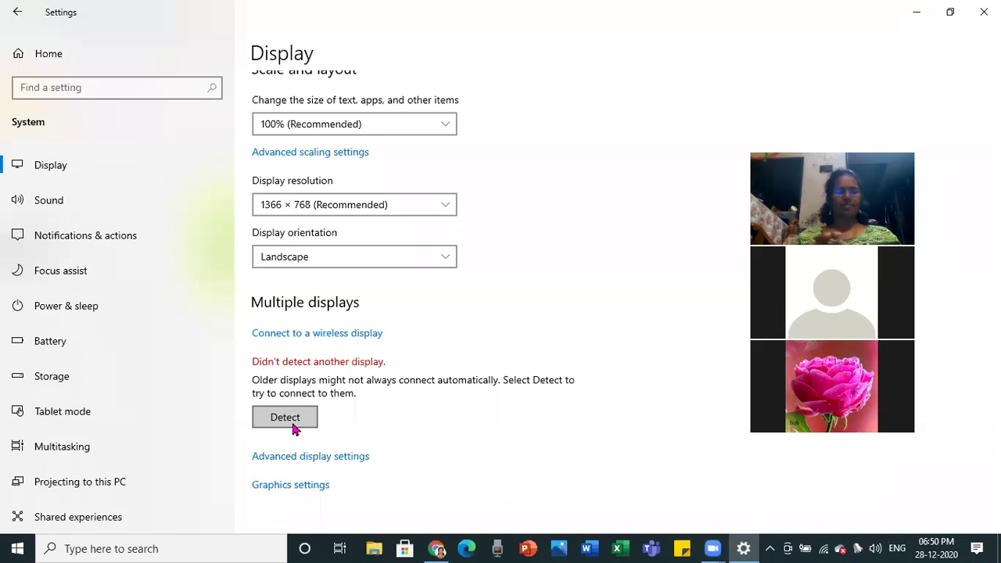
left_click(294, 424)
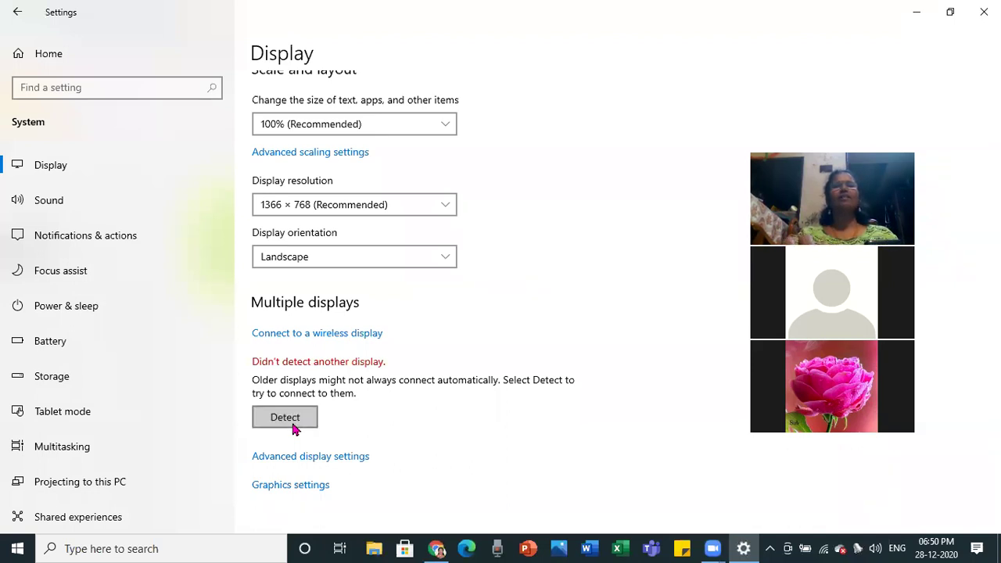
left_click(291, 419)
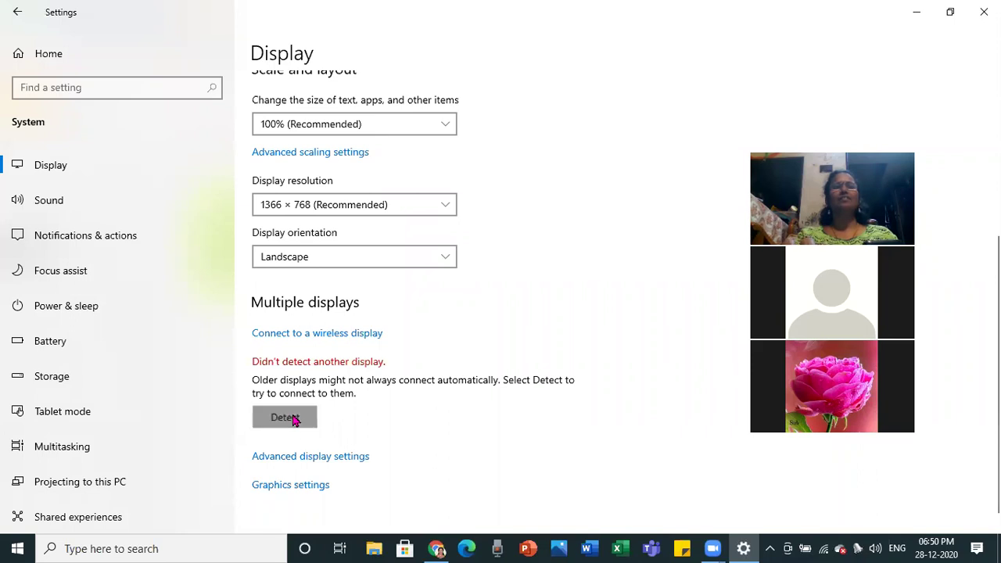
Open the advanced display settings, check which displays can be chosen, and return to the Display page.
left_click(316, 462)
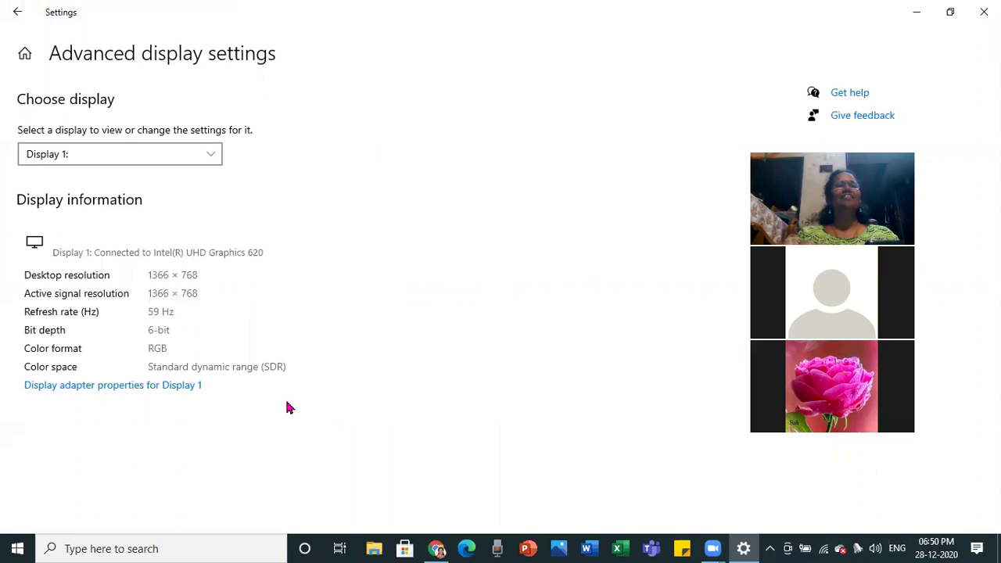
left_click(217, 161)
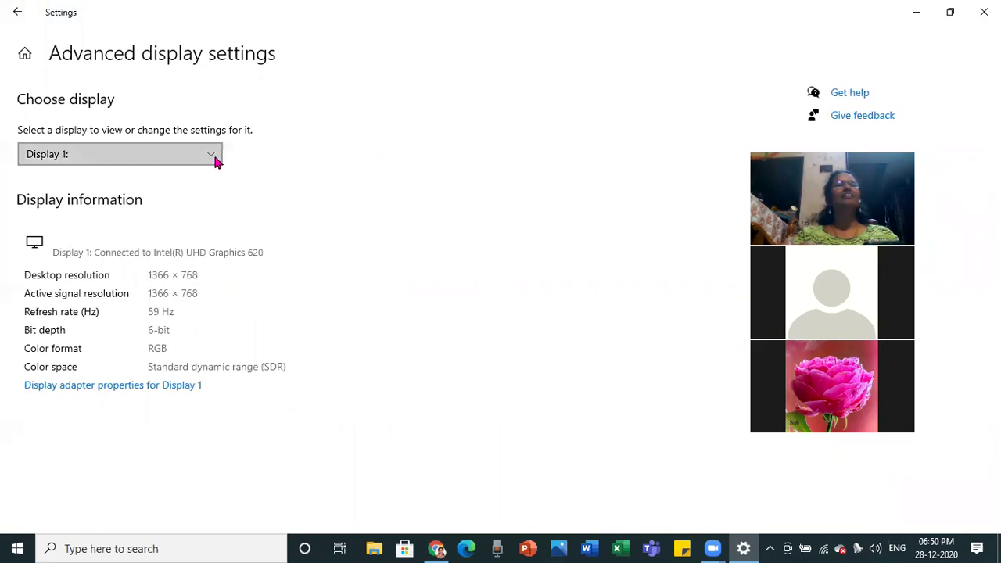
left_click(217, 161)
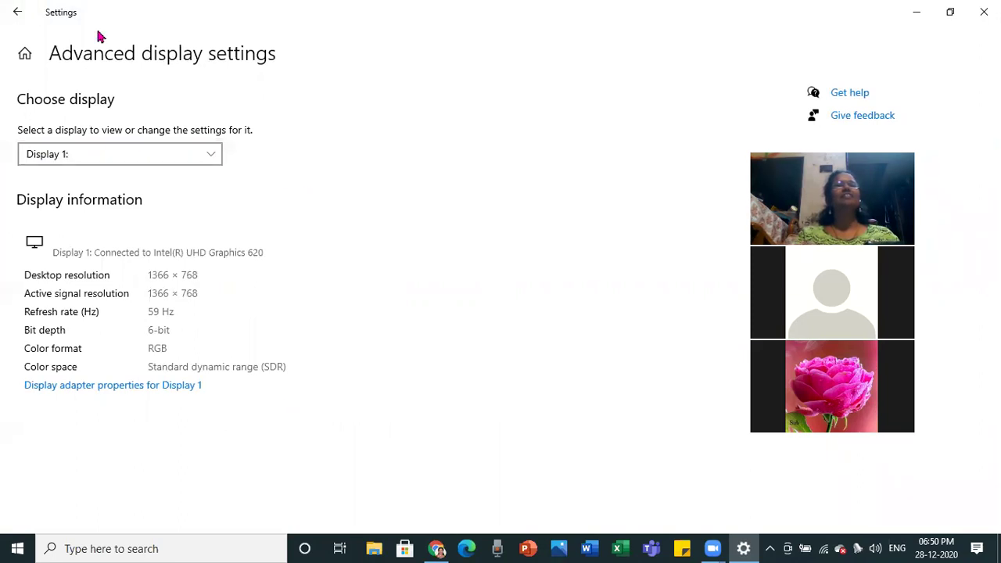
left_click(19, 13)
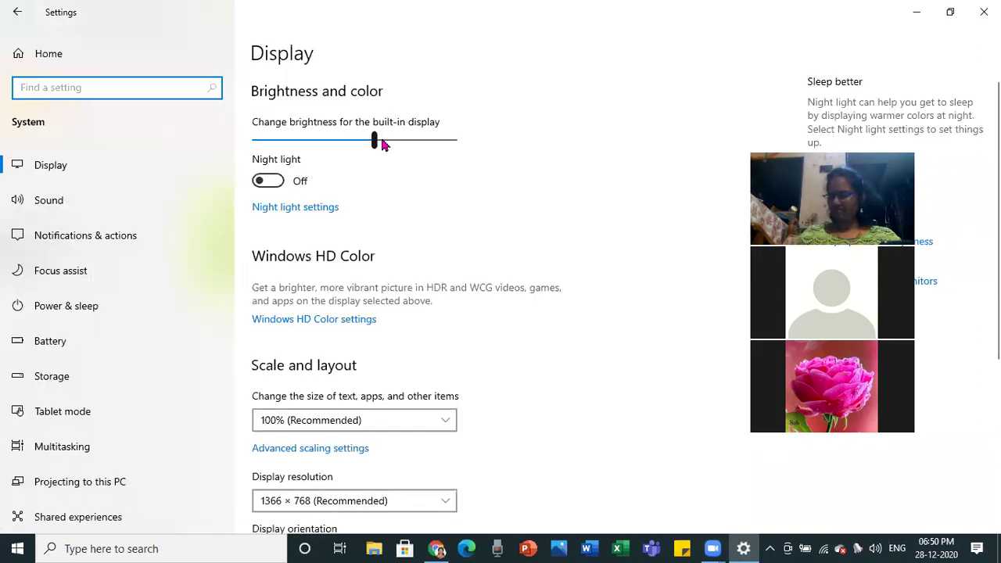
Minimise the Settings window and switch back to the JAM board in Google Jamboard.
left_click(917, 14)
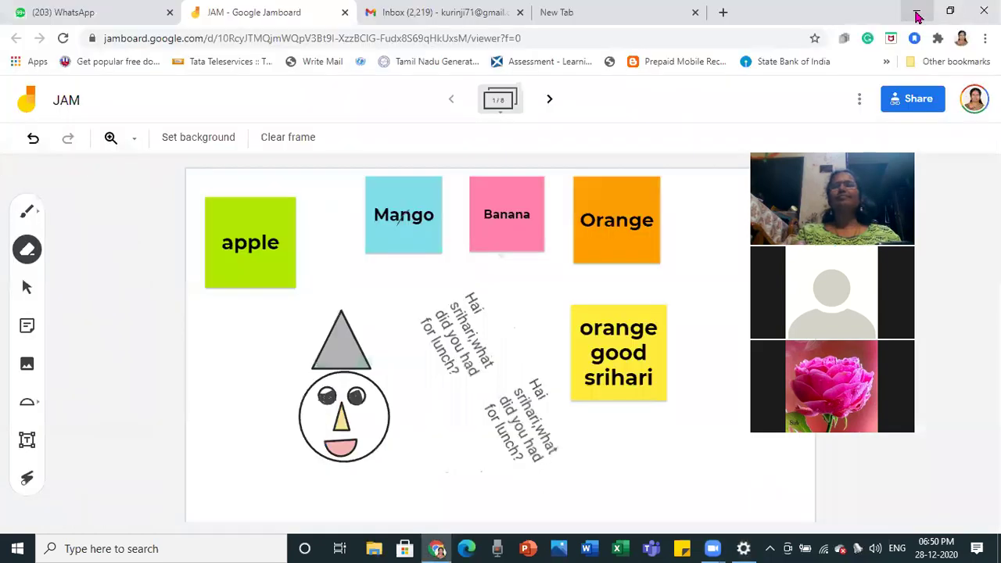
left_click(916, 13)
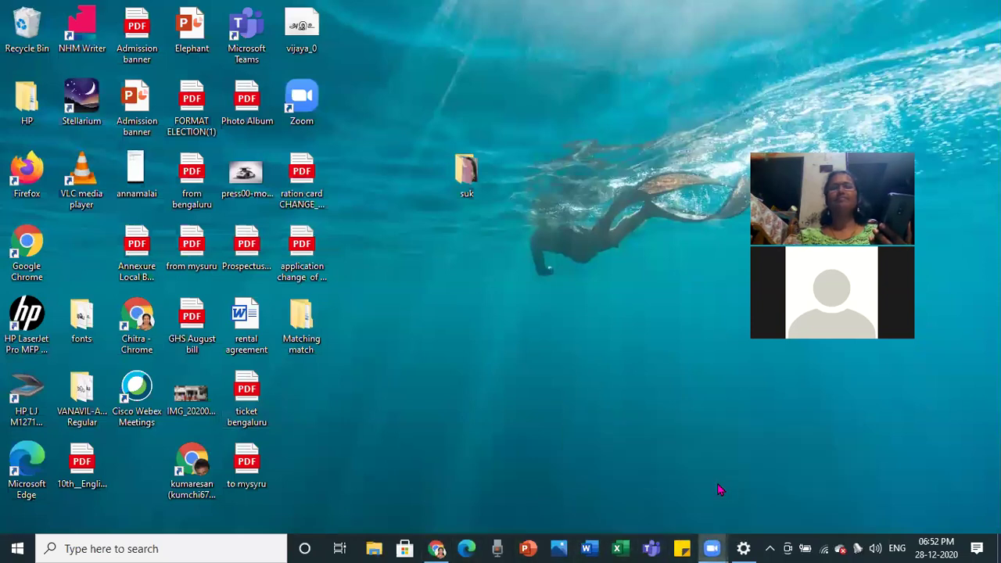
mouse_move(436, 548)
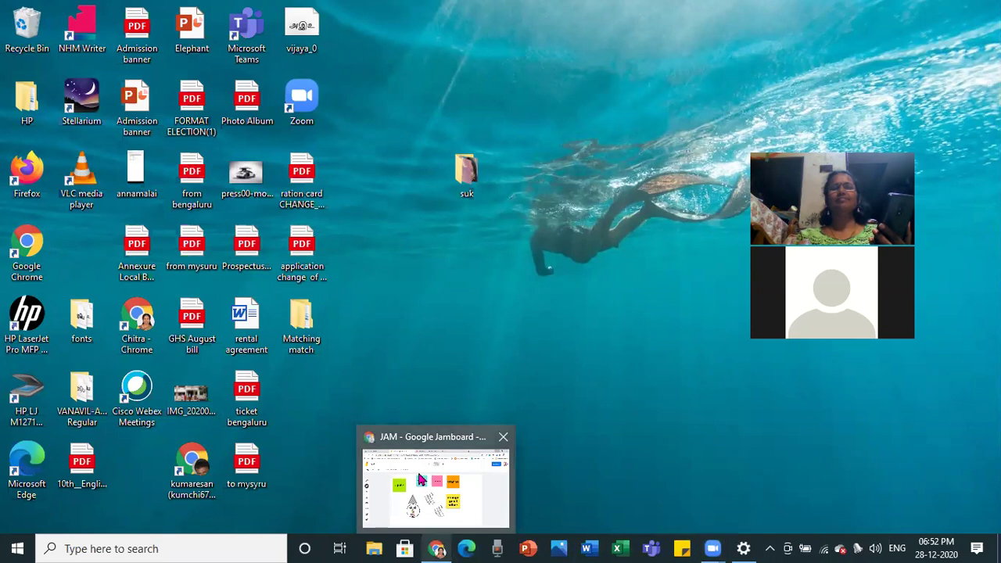
left_click(421, 480)
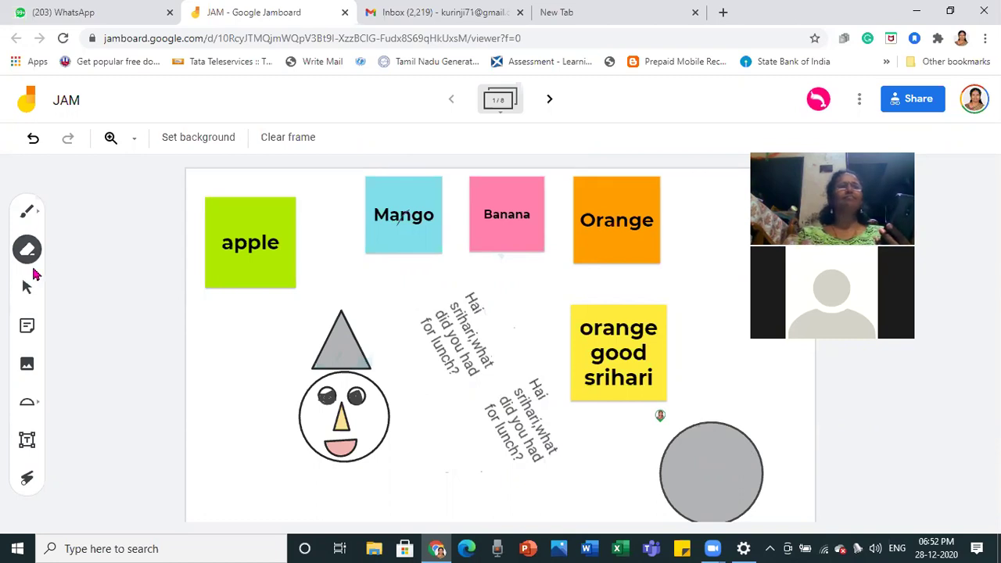
Move the large grey circle up beside the yellow sticky note and deselect it.
left_click(27, 291)
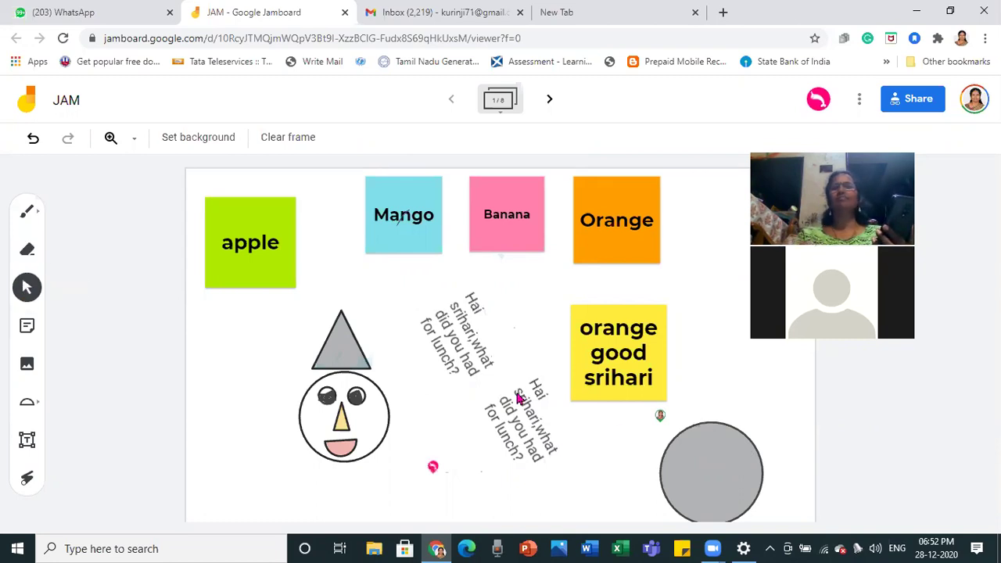
left_click(696, 456)
left_click_drag(697, 456, 722, 370)
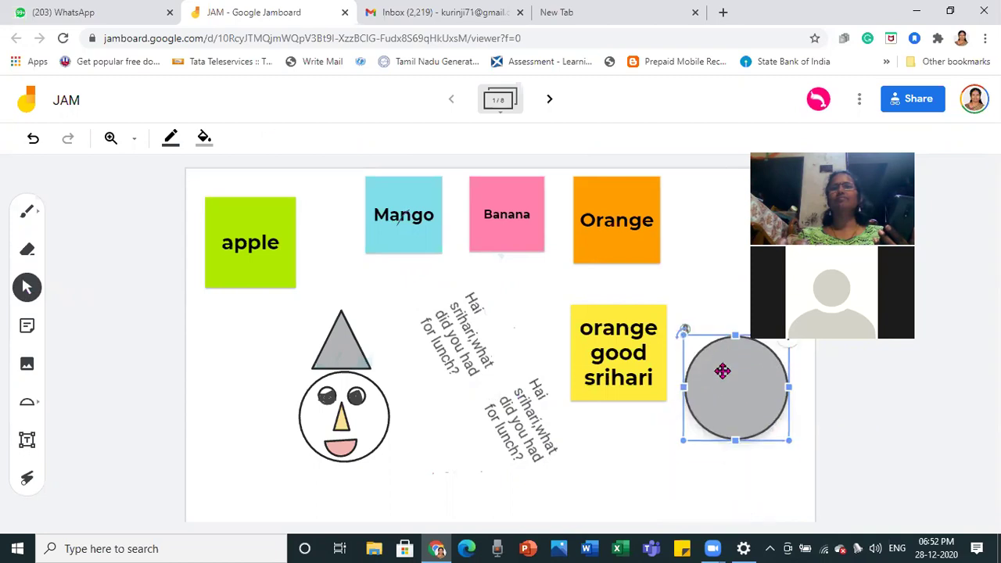
left_click(631, 443)
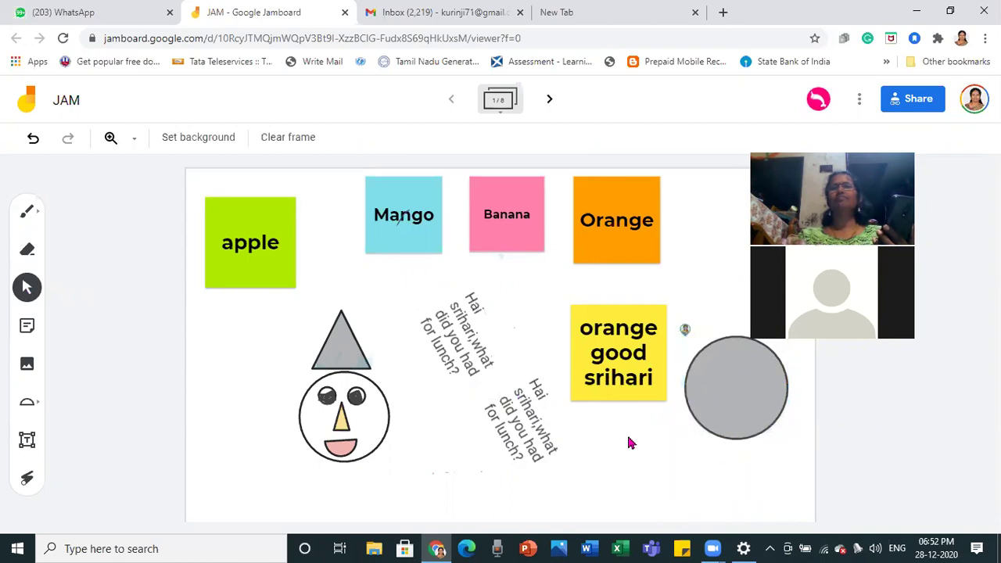